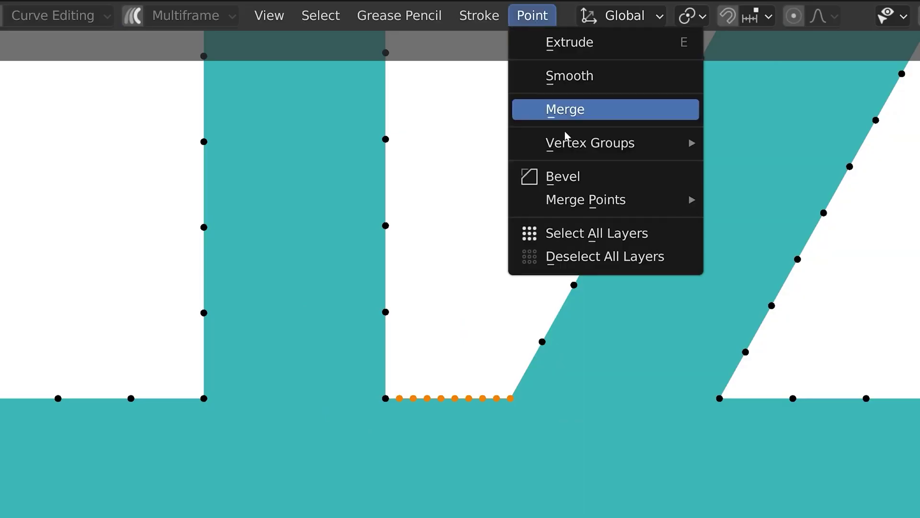
- Merge the orange points to their center, then centre the robots horizontally and vertically
left_click(766, 222)
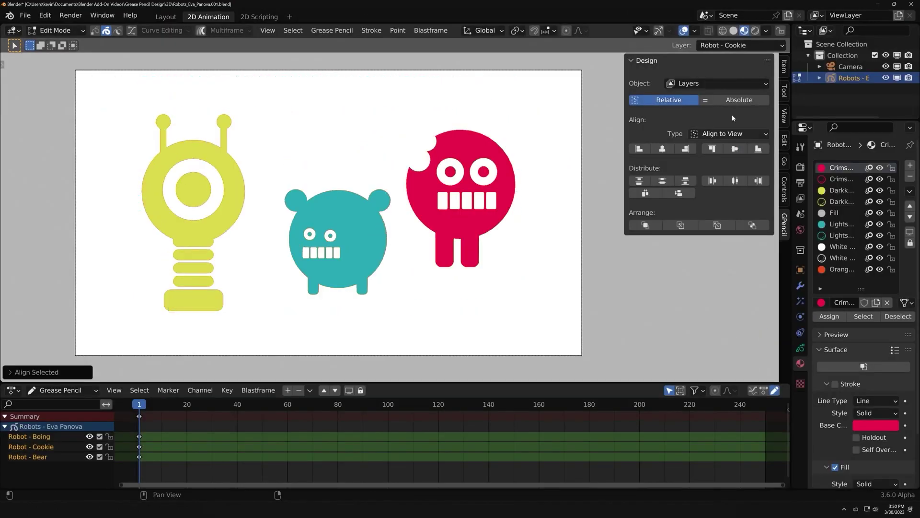
left_click(662, 149)
left_click(735, 149)
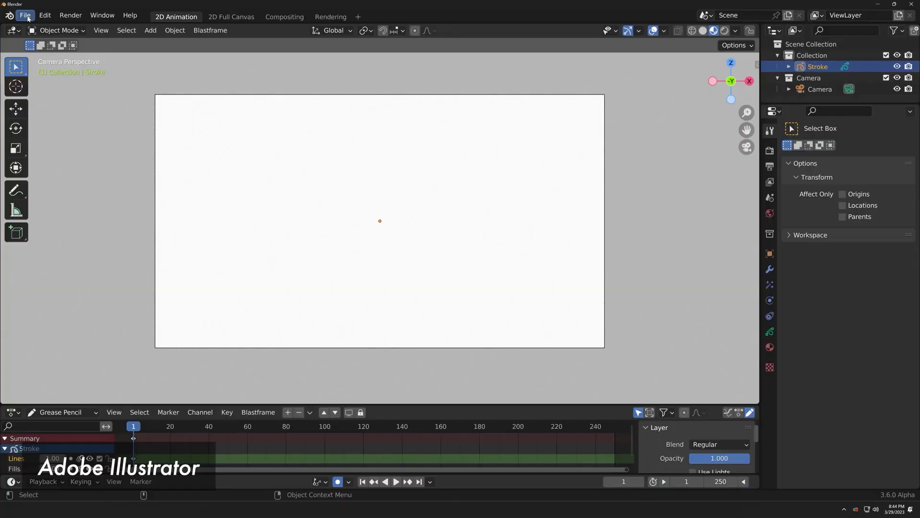
- Import SVG_Logo.svg from Downloads via File > Import > SVG as Grease Pencil
left_click(25, 16)
mouse_move(44, 167)
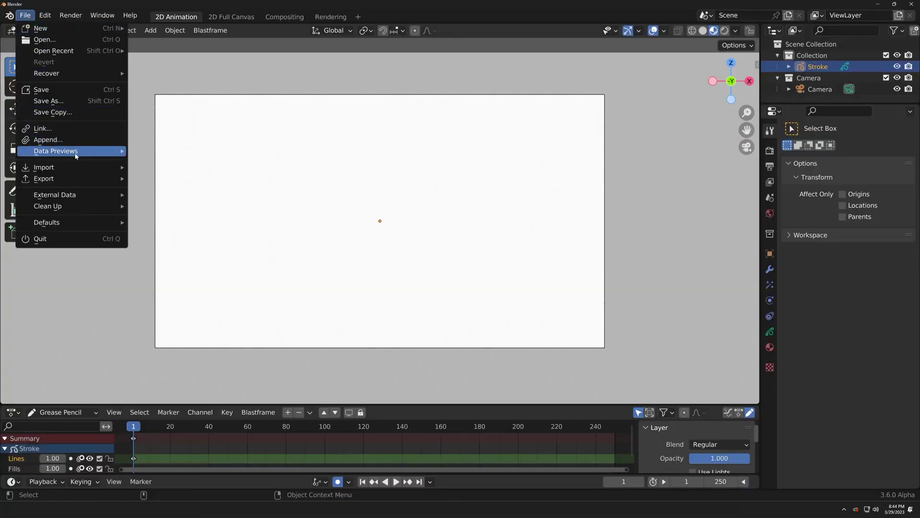
left_click(178, 200)
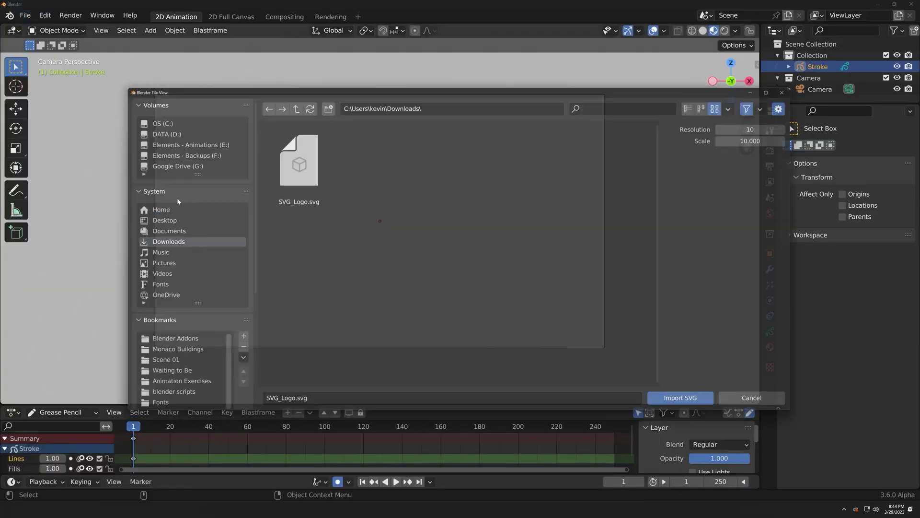
left_click(290, 162)
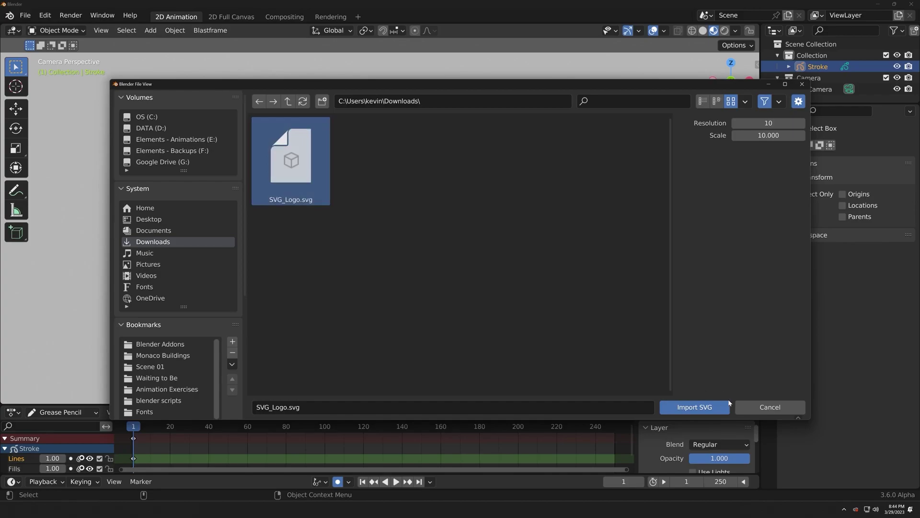
left_click(695, 407)
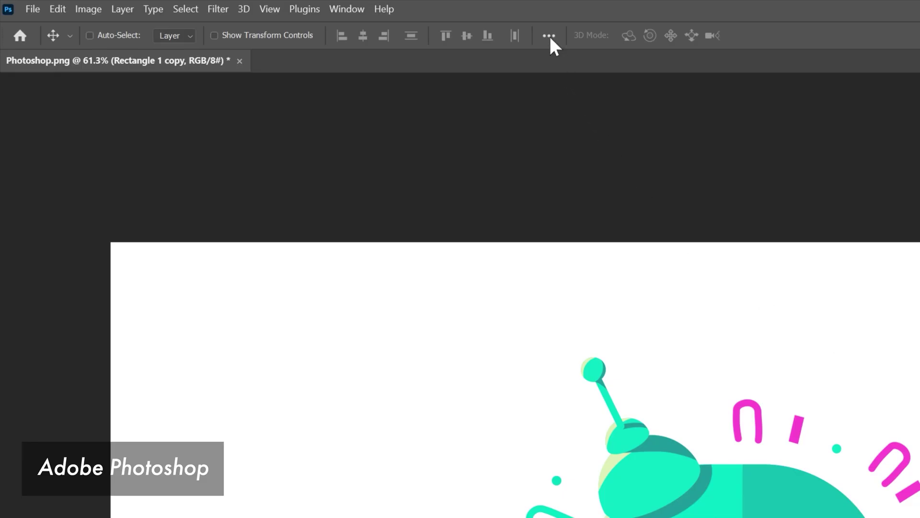
- Open the extra Align and Distribute options from the Move tool's '...' button
left_click(549, 35)
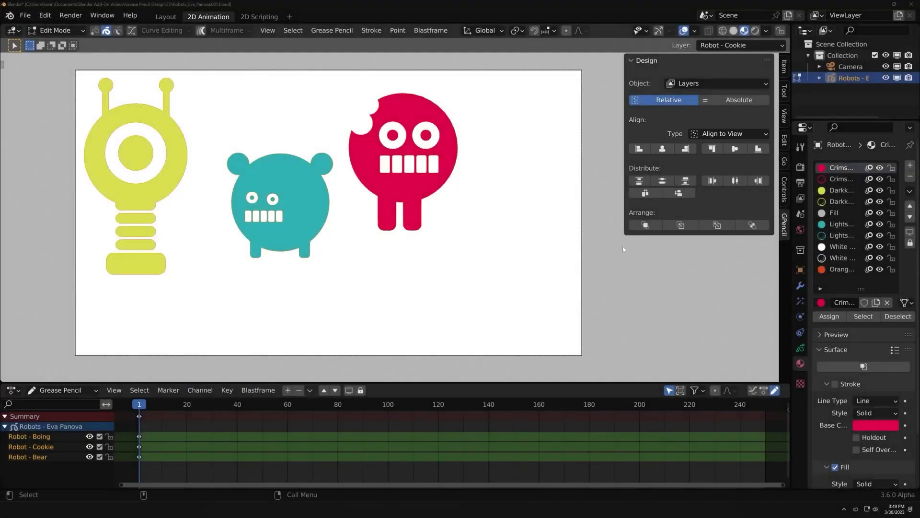
- Keep Object on Layers and centre the robots both ways, relative and then Absolute
left_click(724, 84)
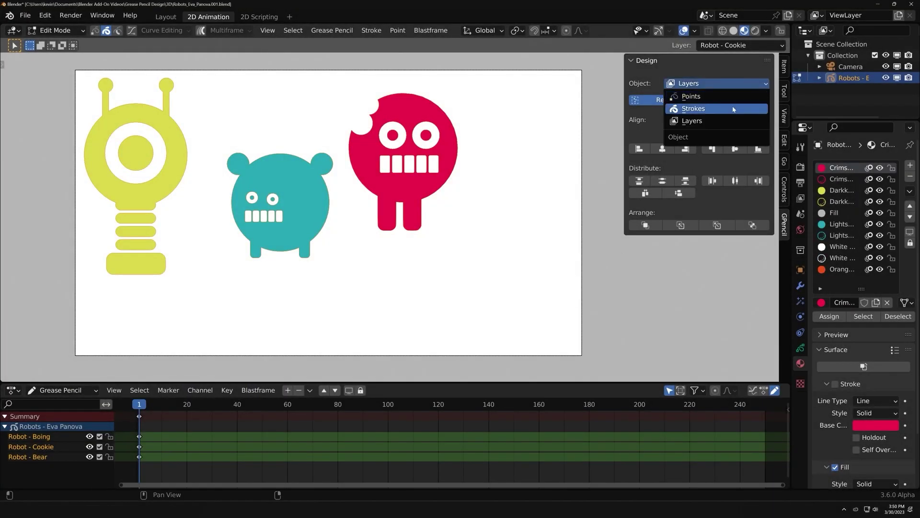
left_click(691, 121)
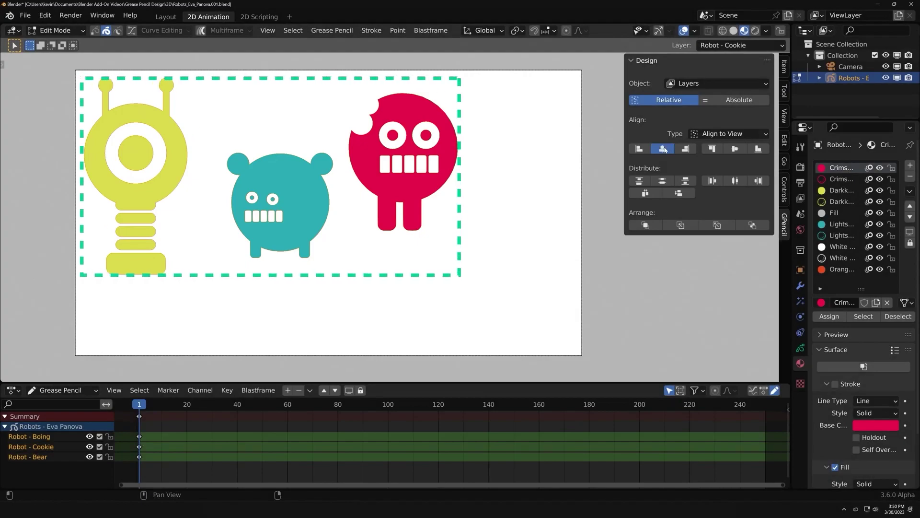
left_click(662, 148)
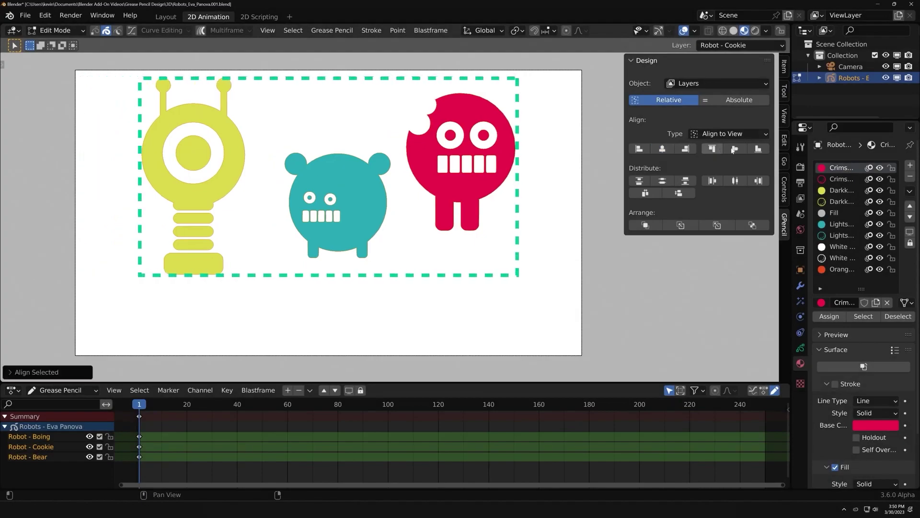
left_click(734, 148)
left_click(739, 100)
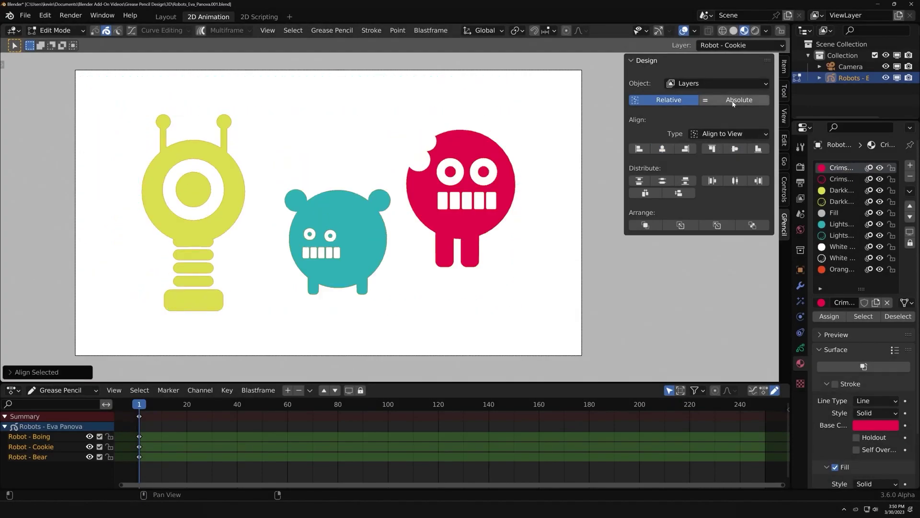
left_click(663, 148)
left_click(734, 148)
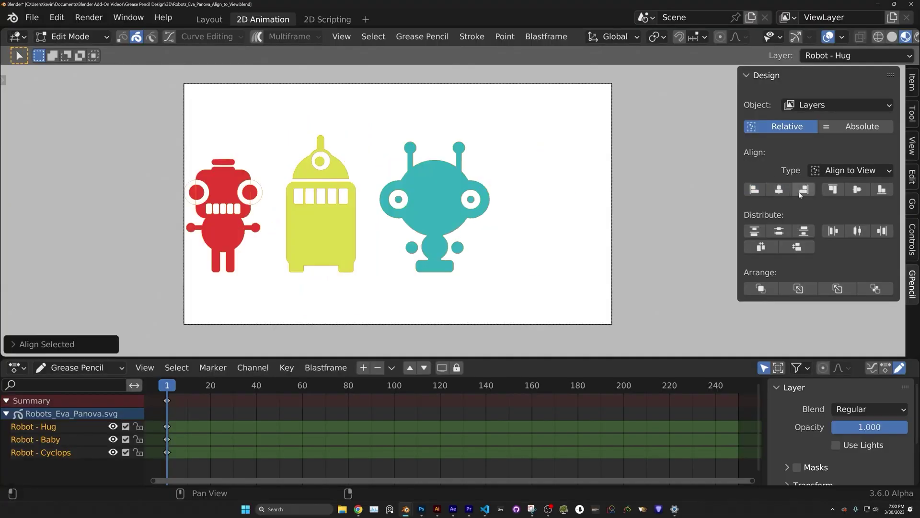
- Try centre, top, bottom and left alignment on the robots, undoing the last
left_click(780, 189)
left_click(834, 189)
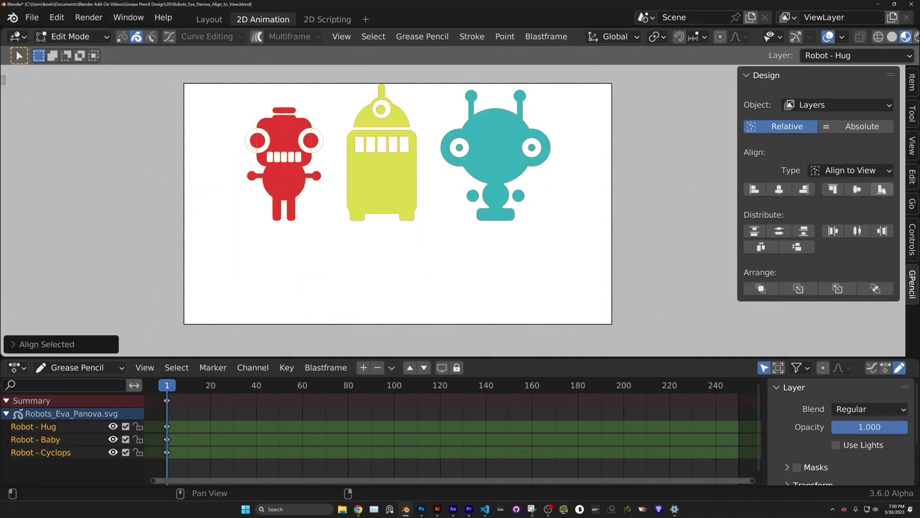
left_click(882, 190)
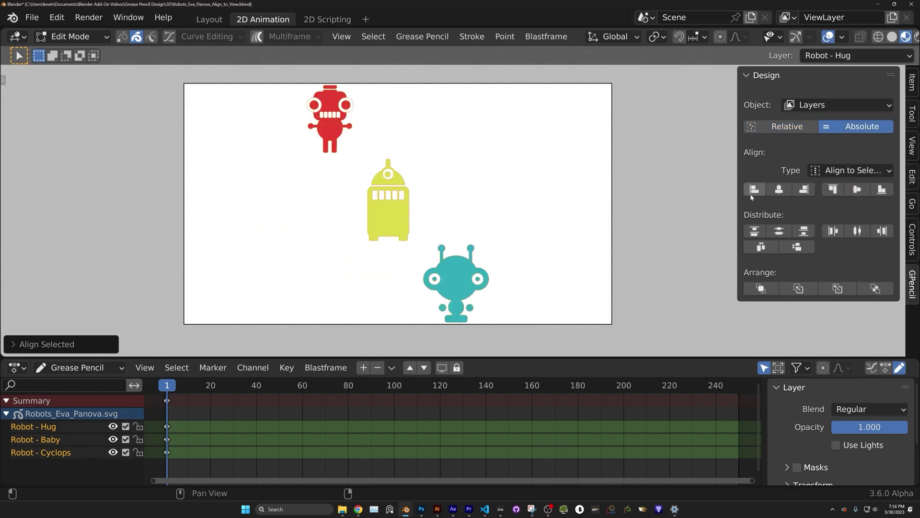
left_click(754, 189)
left_click(779, 190)
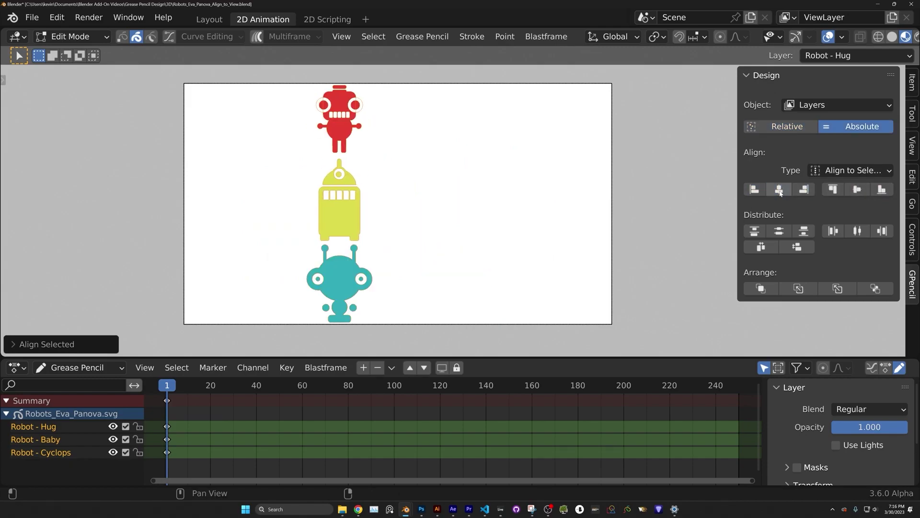
key("ctrl+z")
- Line the robots up in a row, then align them to the 3D cursor
left_click(833, 189)
left_click(882, 189)
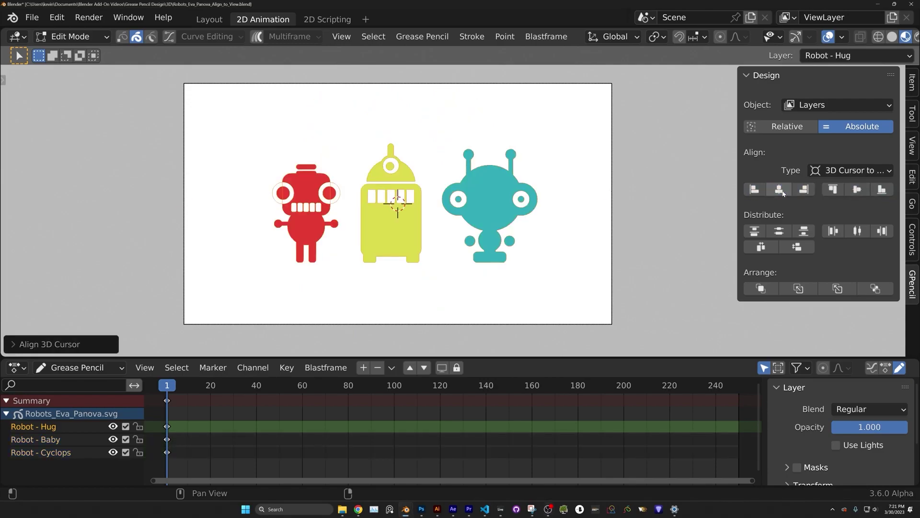
left_click(833, 189)
left_click(882, 189)
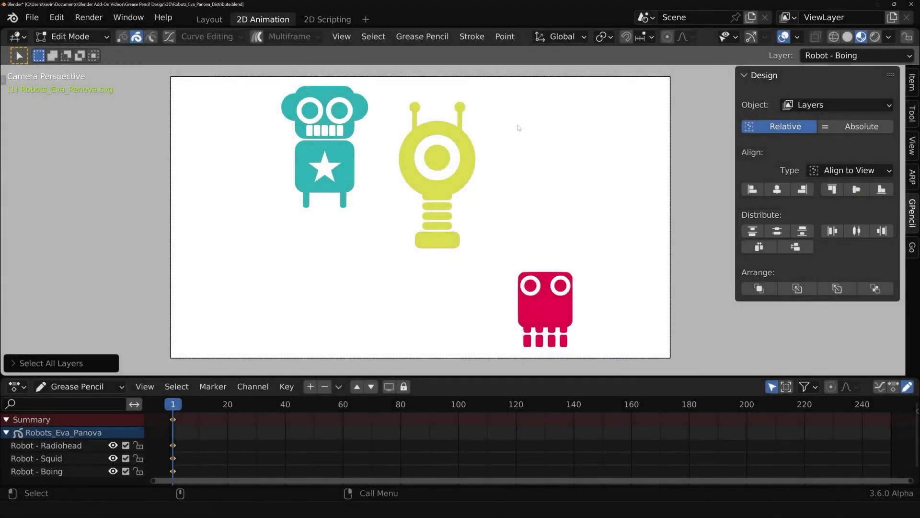
- Select all robot layers and distribute them evenly from top to bottom
right_click(520, 170)
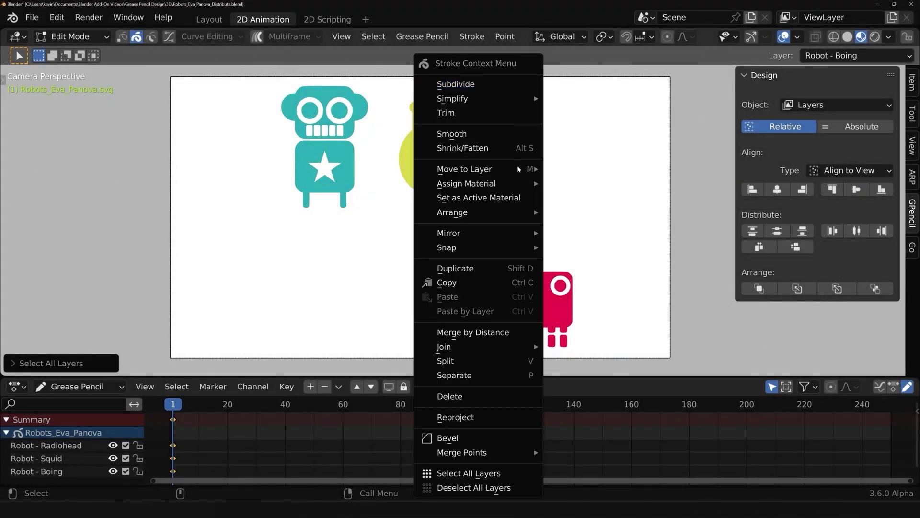
left_click(494, 474)
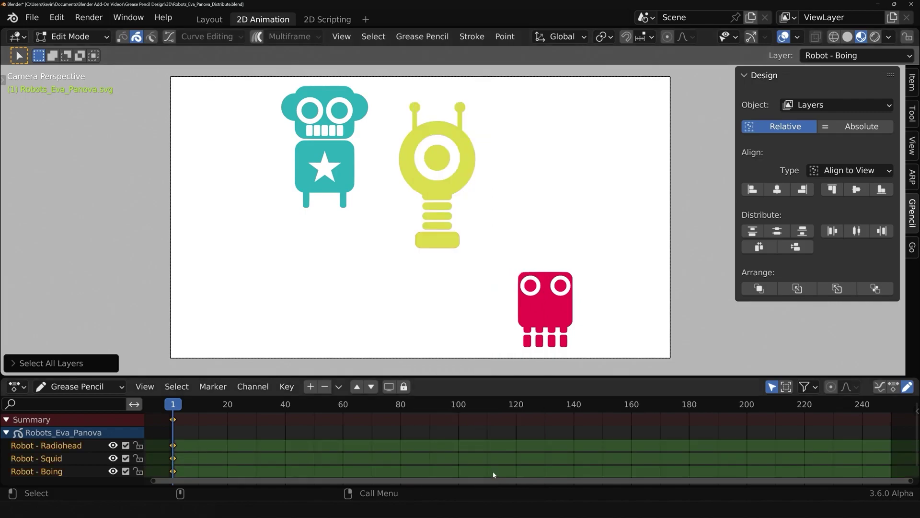
left_click(752, 231)
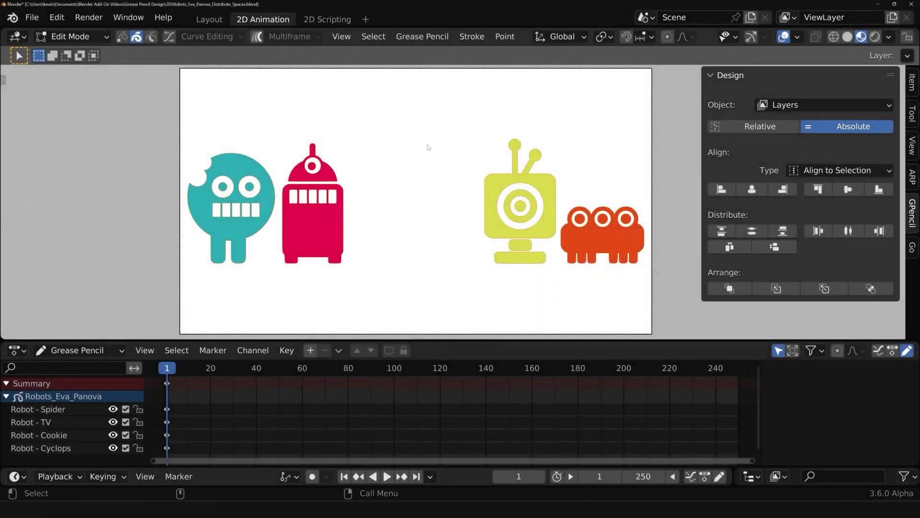
- Select all layers again and space the robots evenly across the page horizontally
right_click(428, 147)
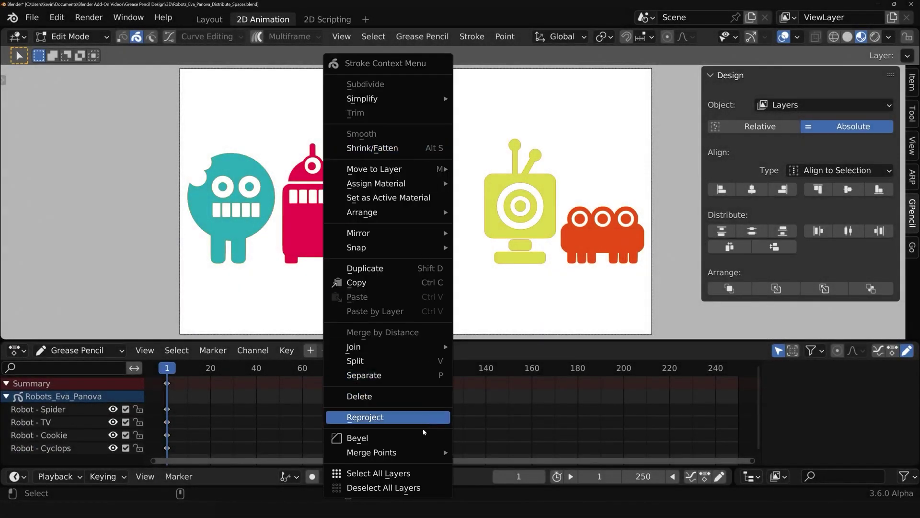
left_click(403, 473)
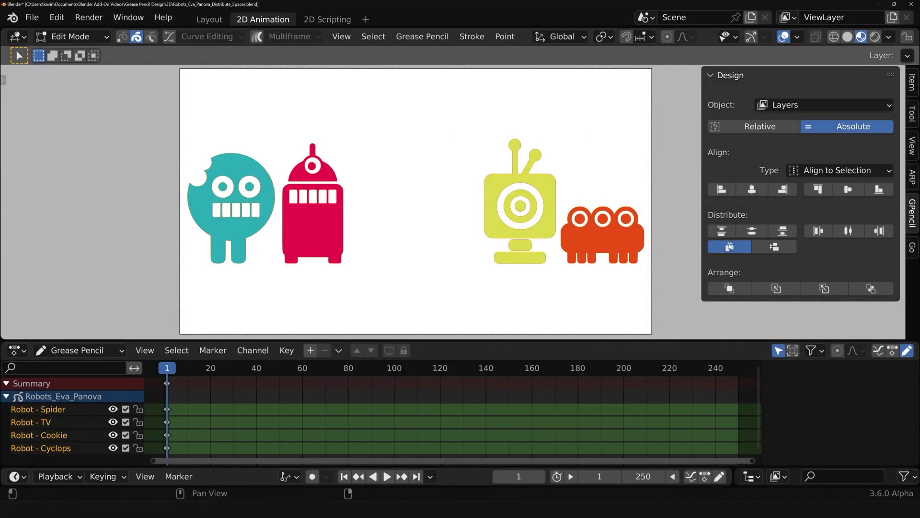
left_click(729, 247)
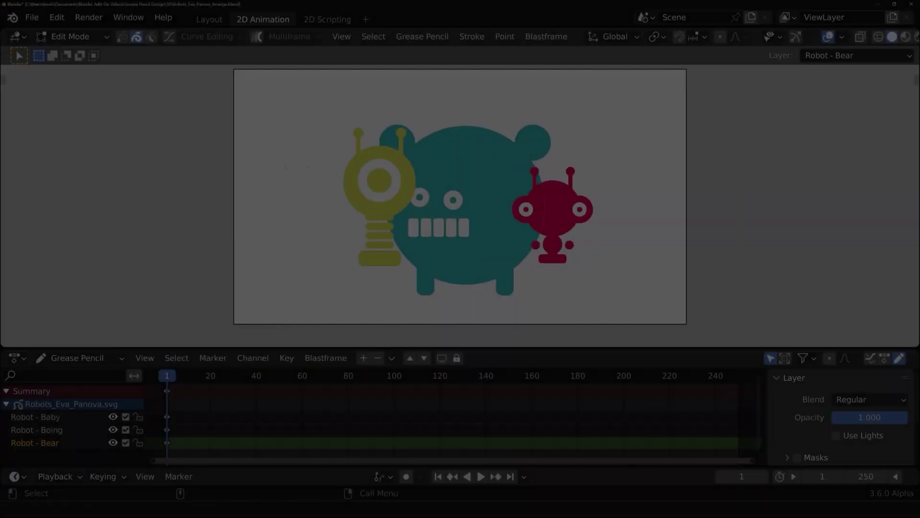
- Restack the bear and red robot layers with the Arrange forward and back buttons
left_click(472, 36)
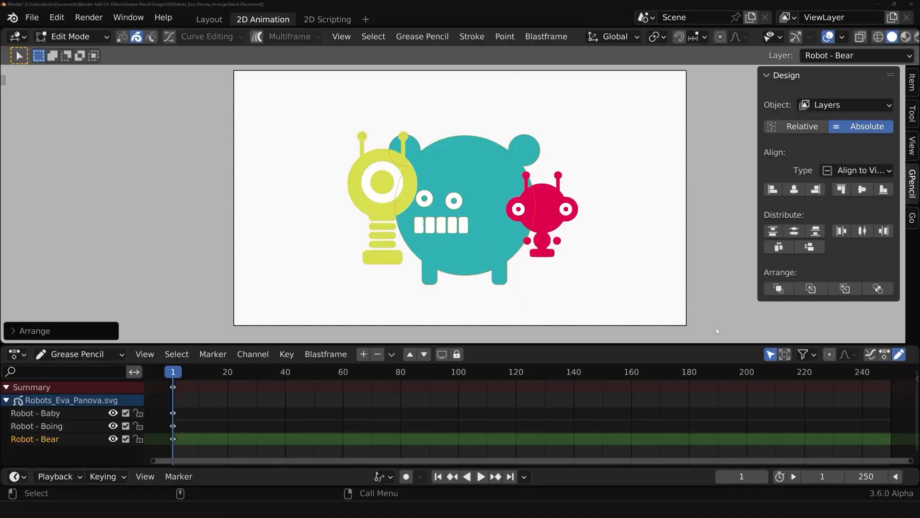
left_click(842, 288)
left_click(842, 288)
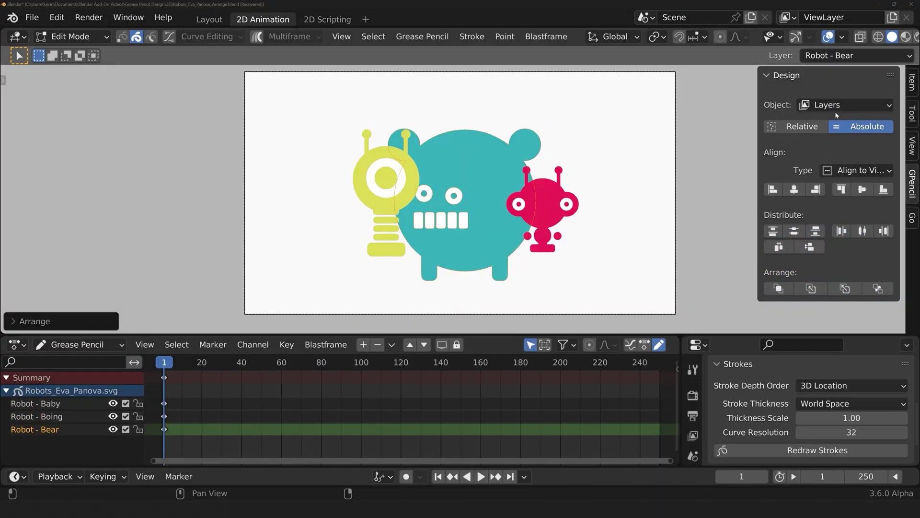
left_click(844, 105)
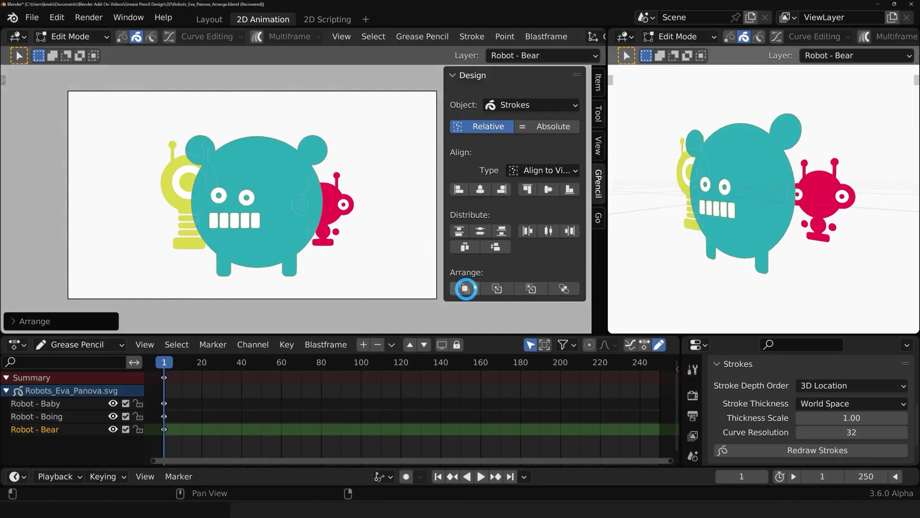
left_click(465, 288)
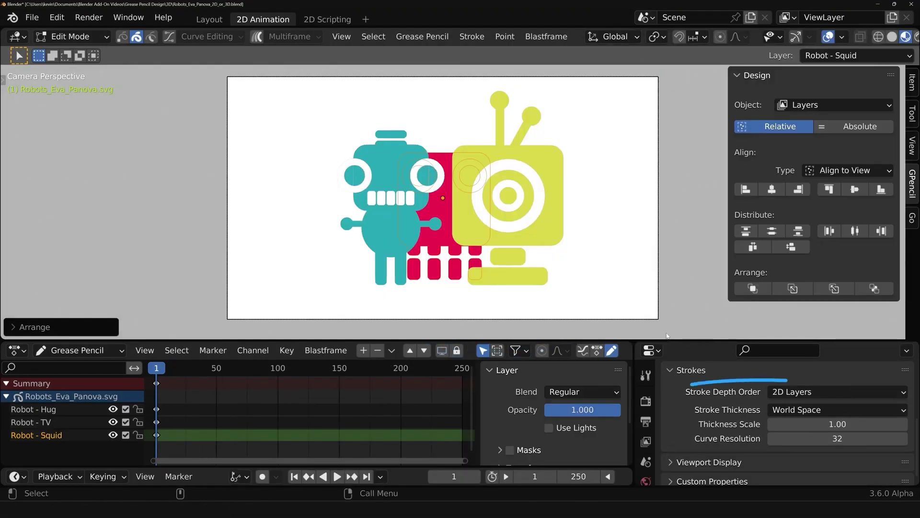
left_click(792, 289)
left_click(834, 289)
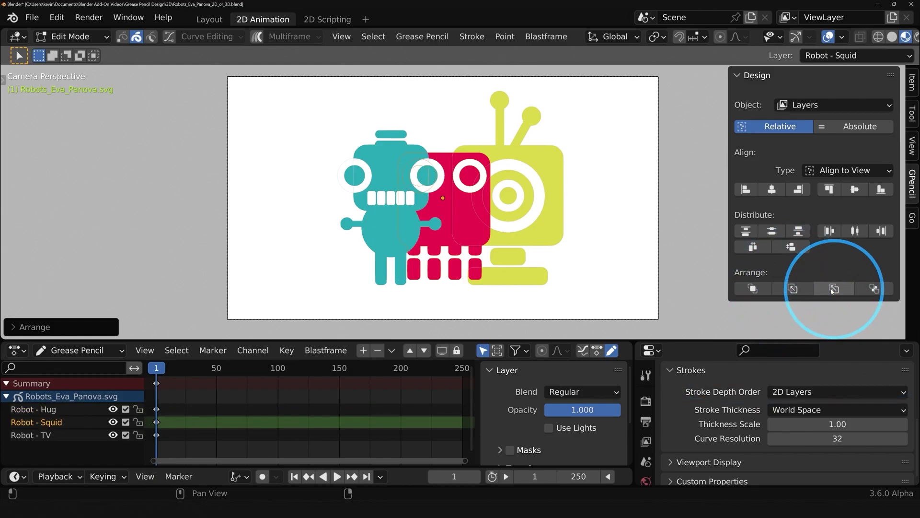
- Set Stroke Depth Order to 3D Location and move the red robot forward and back again
left_click(837, 391)
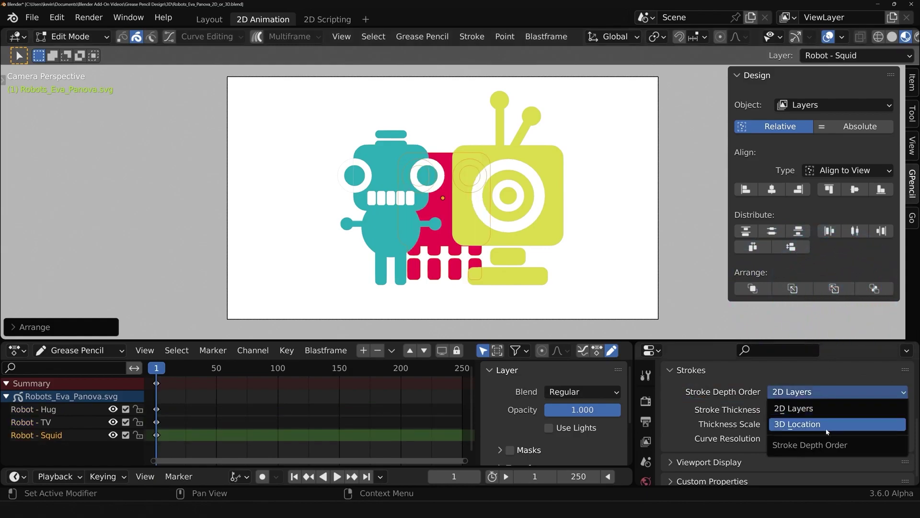
left_click(836, 425)
left_click(793, 289)
left_click(793, 288)
left_click(834, 289)
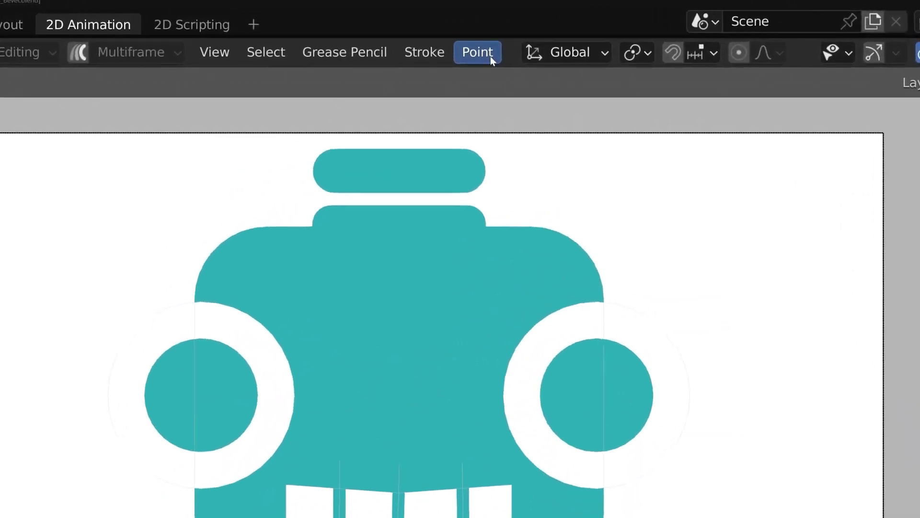
- Bevel the selected tooth points with a radius of about 0.195
left_click(506, 37)
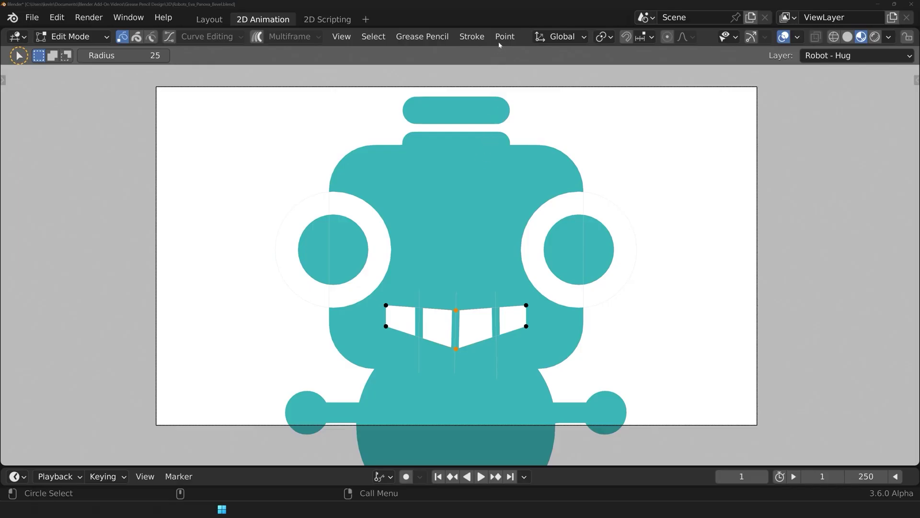
left_click(504, 36)
left_click(518, 137)
left_click_drag(158, 416, 144, 416)
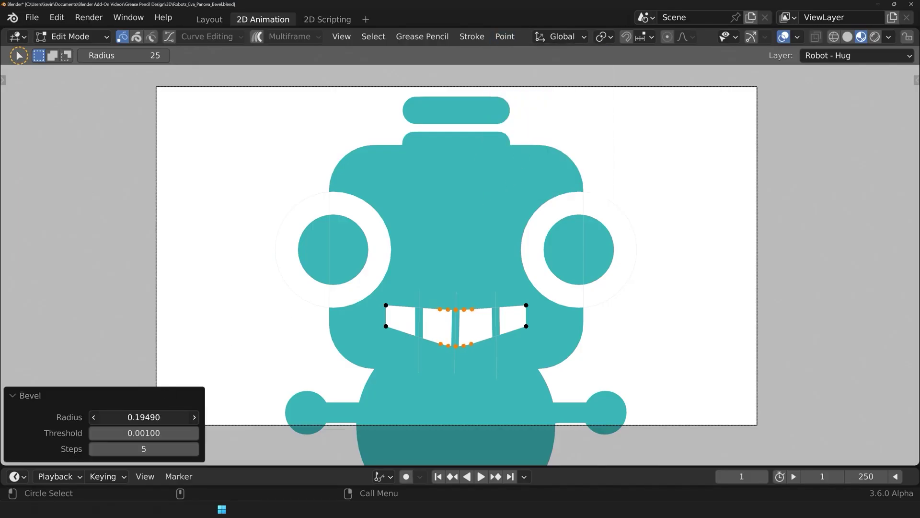
- Select the right mouth corner points and bevel them too
left_click(532, 306)
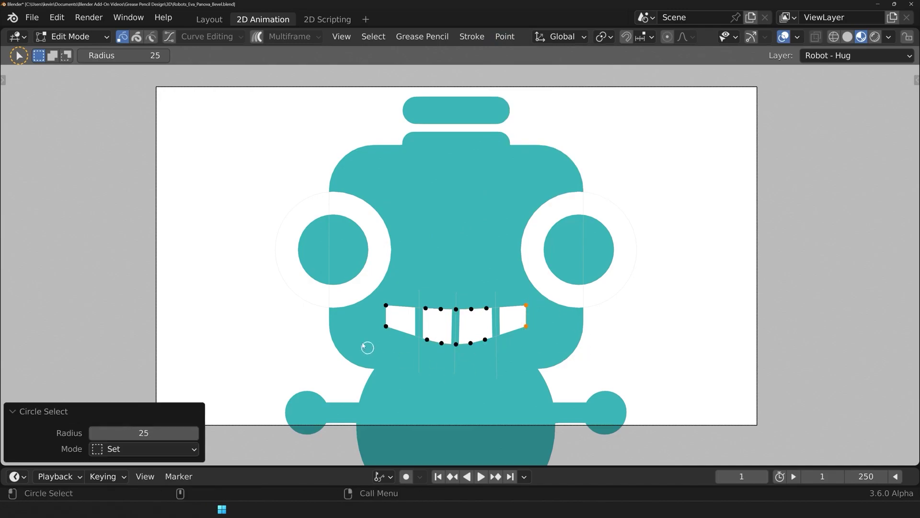
left_click(504, 37)
left_click(532, 137)
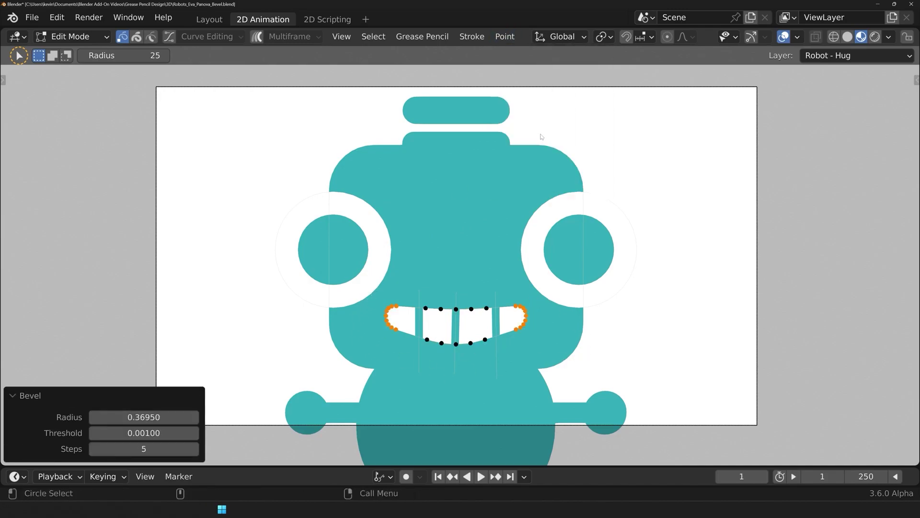
left_click(509, 175)
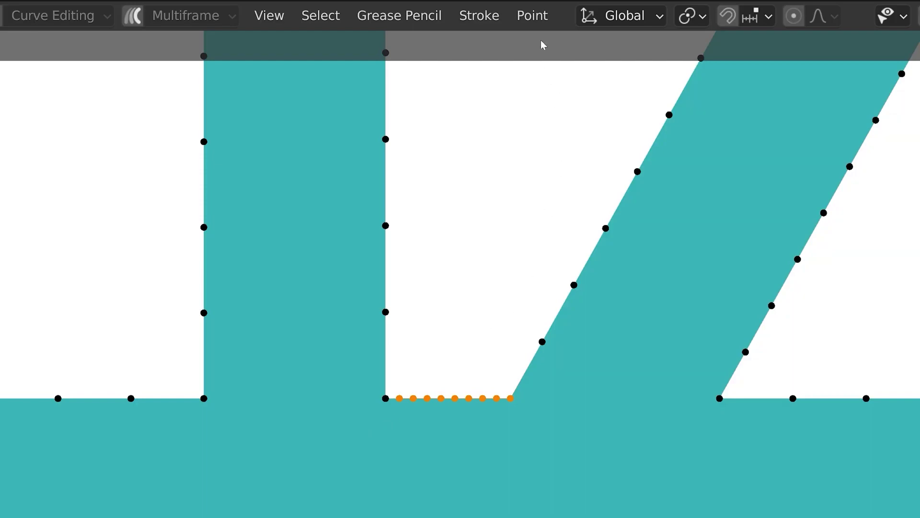
- Try Merge to First and Merge to Center with undo, then Merge to Last
left_click(532, 16)
mouse_move(586, 199)
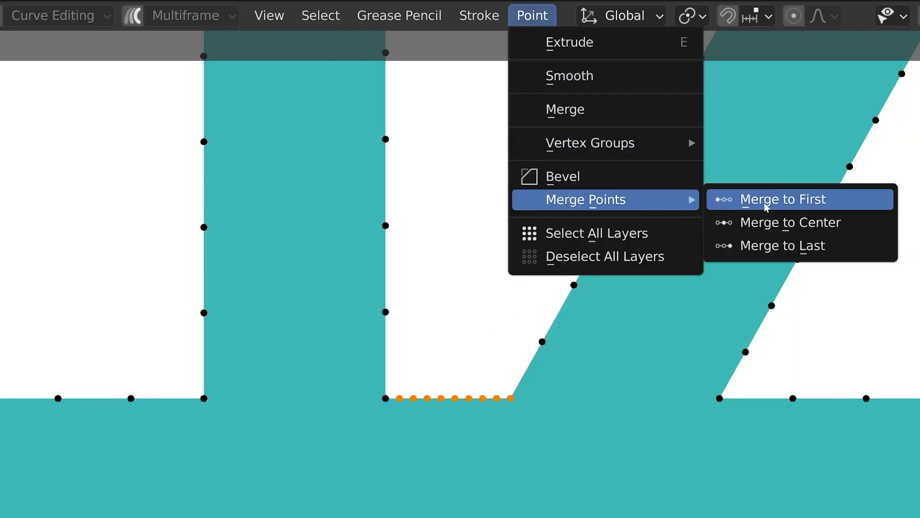
left_click(766, 206)
key("ctrl+z")
left_click(532, 16)
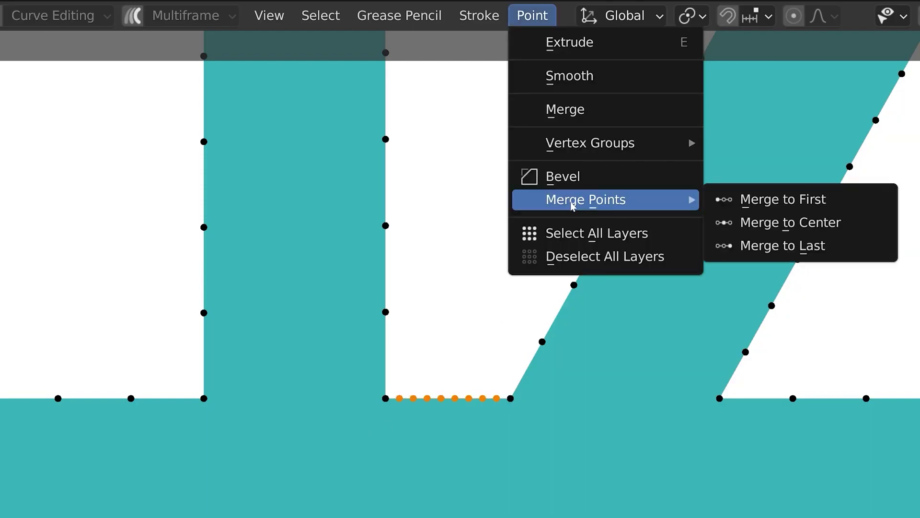
left_click(767, 222)
key("ctrl+z")
left_click(533, 16)
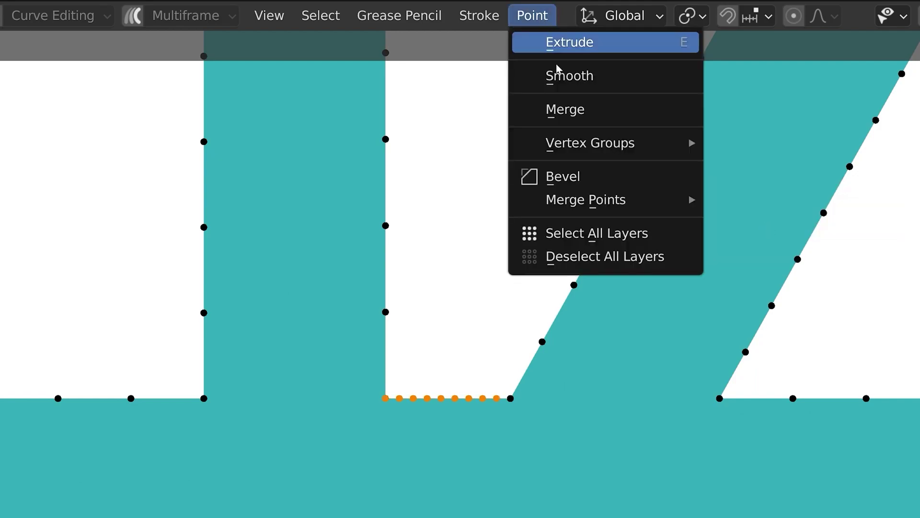
left_click(790, 247)
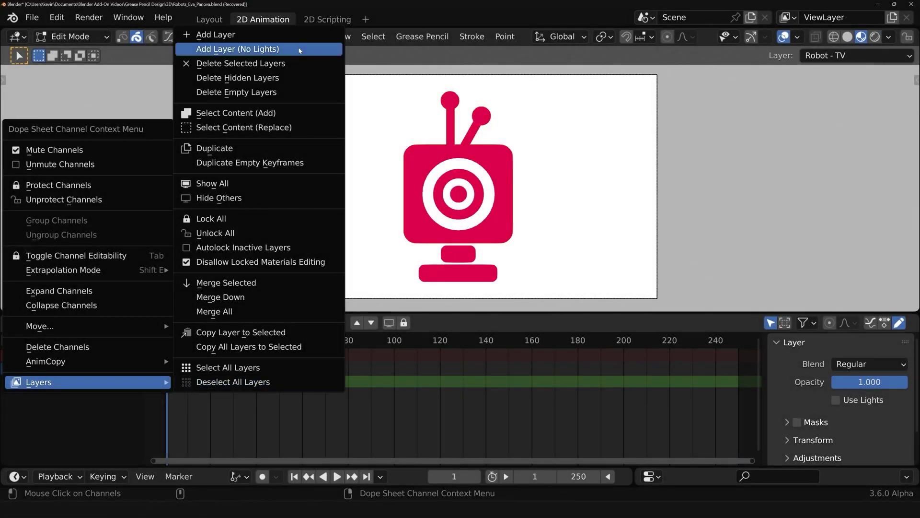
- Add a layer, select a layer's content, deselect all layers, and delete empty layers
left_click(298, 48)
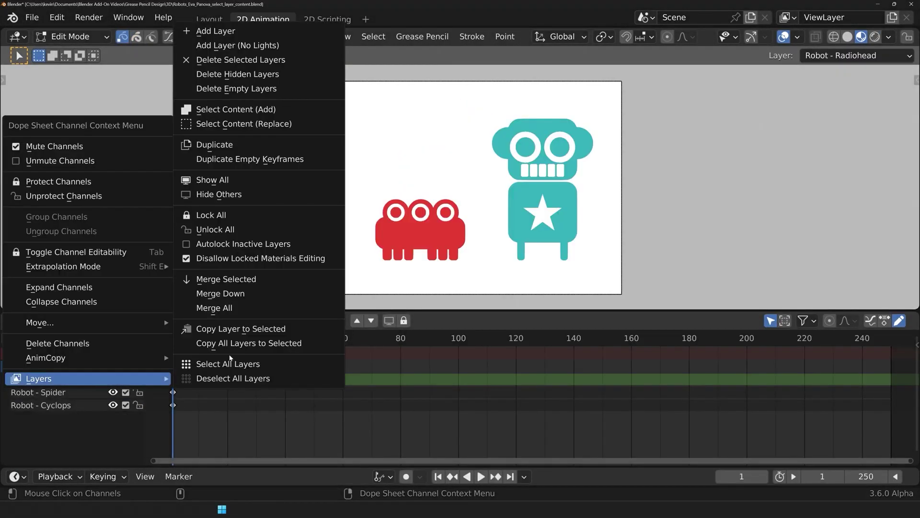
left_click(305, 126)
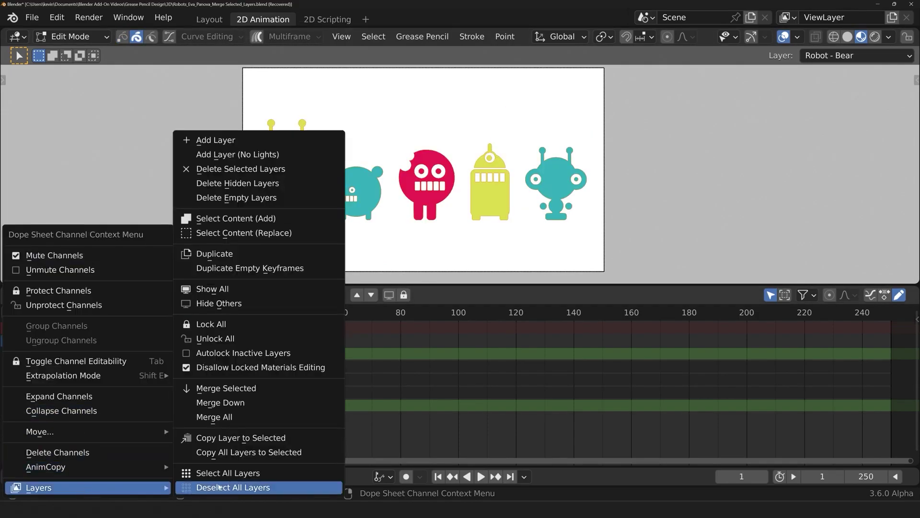
left_click(232, 487)
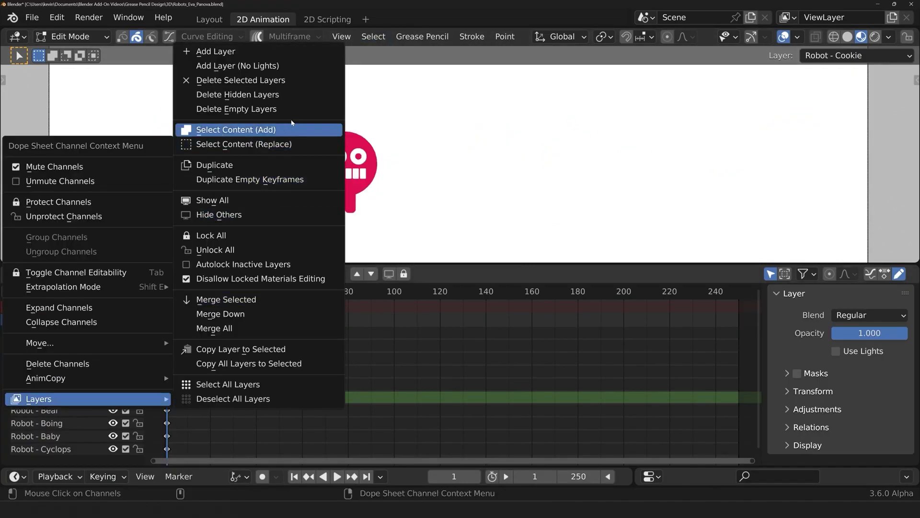
left_click(292, 112)
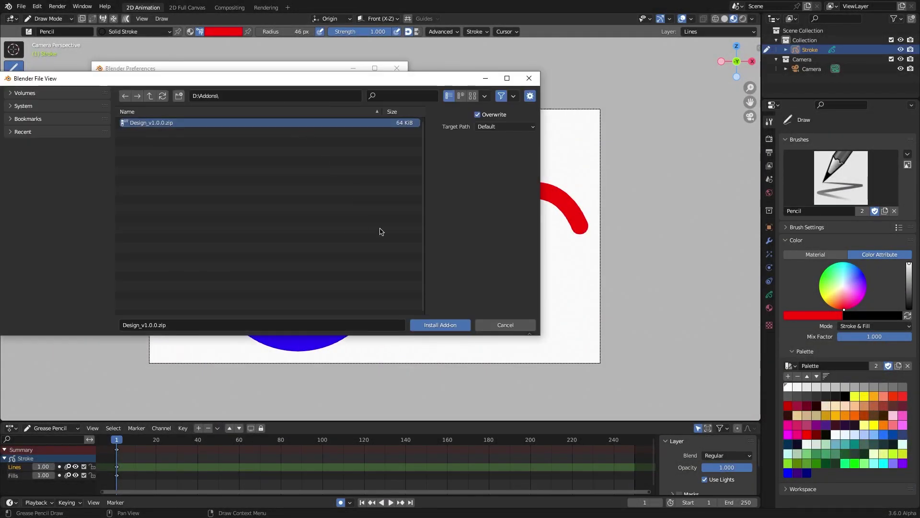
- Enable Grease Pencil: Design, save and close Preferences, and show the Design tab with N
left_click(440, 324)
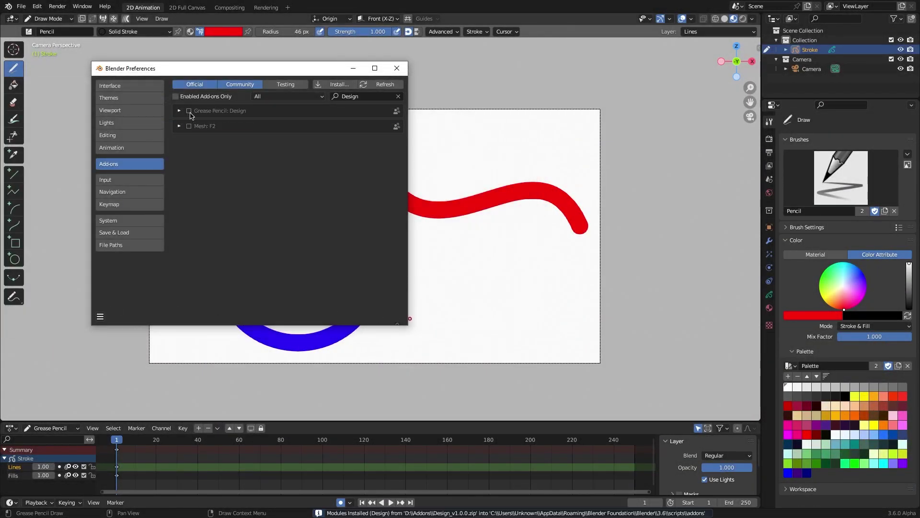
left_click(101, 317)
left_click(140, 293)
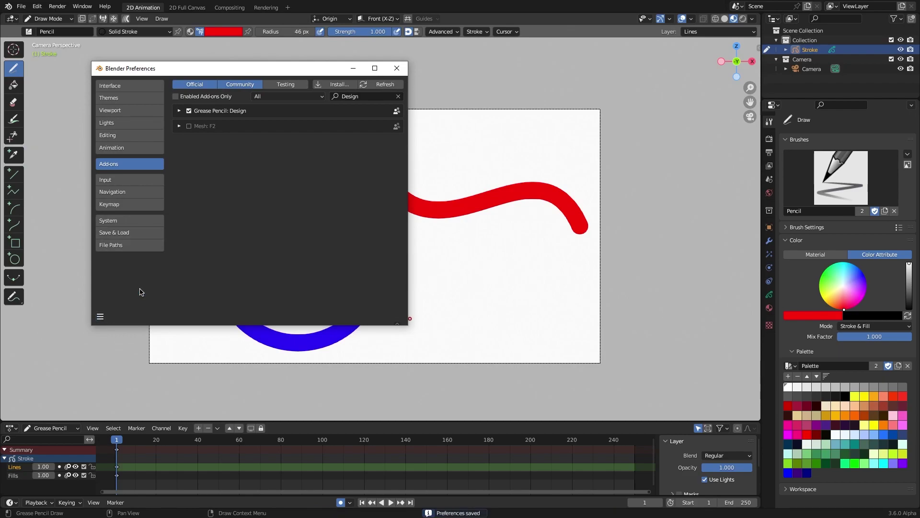
left_click(353, 68)
key("n")
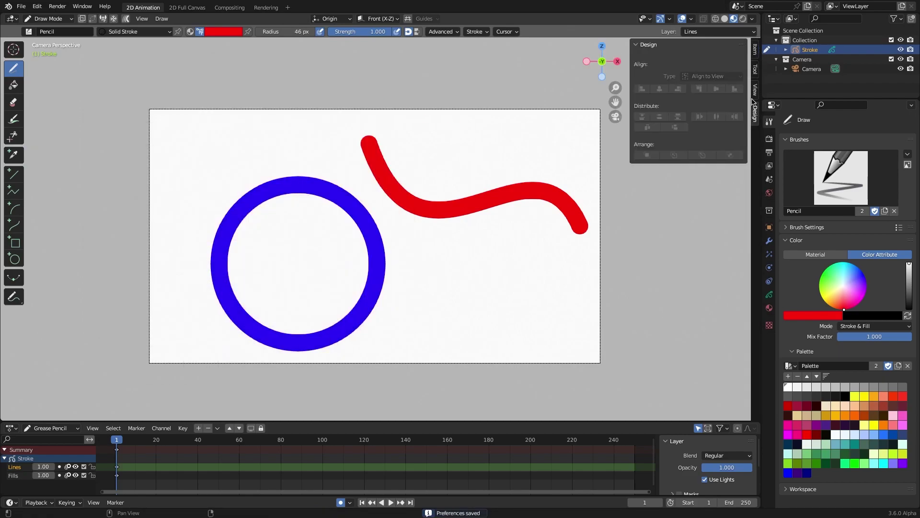
- In point edit mode, align the shapes to the view: top, middle, centre and bottom
left_click(46, 18)
left_click(56, 43)
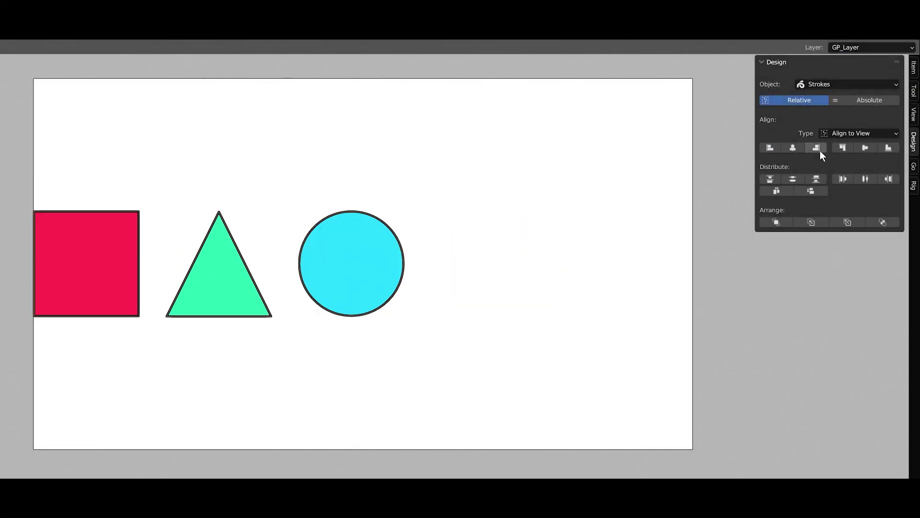
left_click(843, 147)
left_click(888, 147)
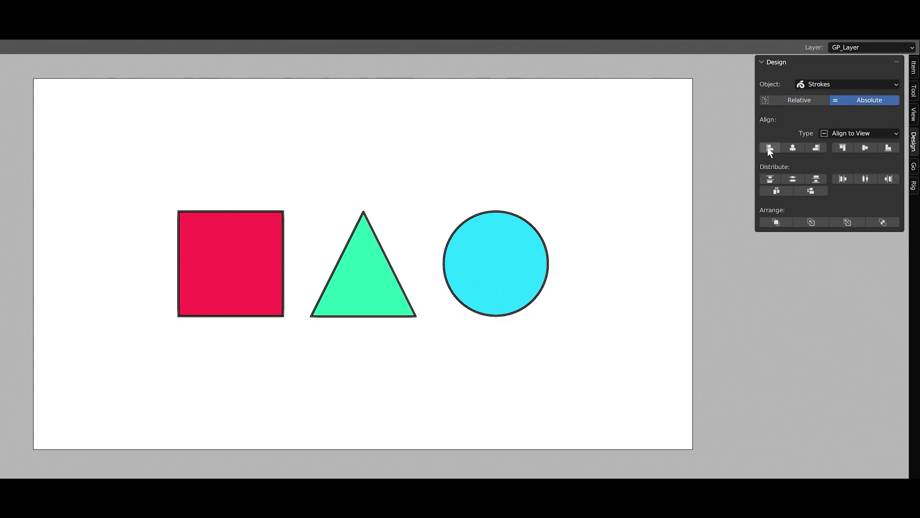
left_click(768, 147)
left_click(816, 148)
left_click(792, 147)
left_click(843, 148)
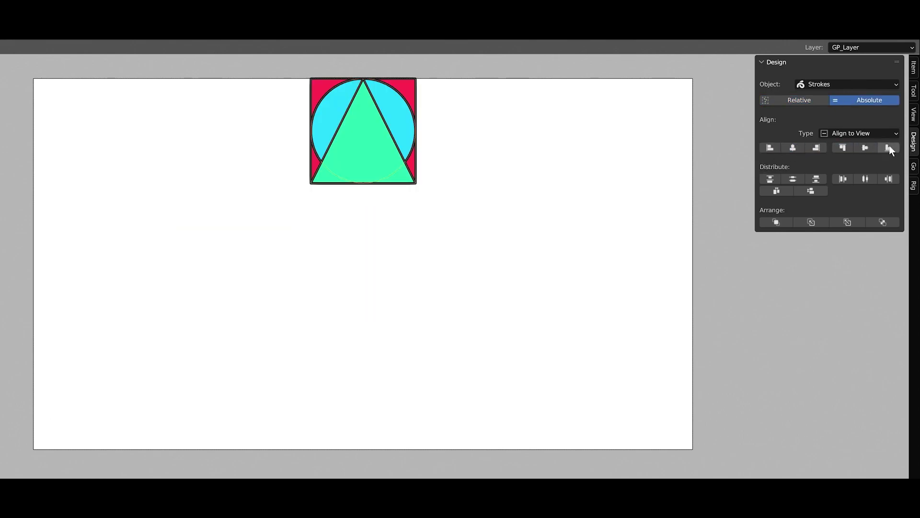
left_click(890, 148)
left_click(864, 148)
- Try left, centre, right and top alignment to the selection, undoing each one
left_click(774, 148)
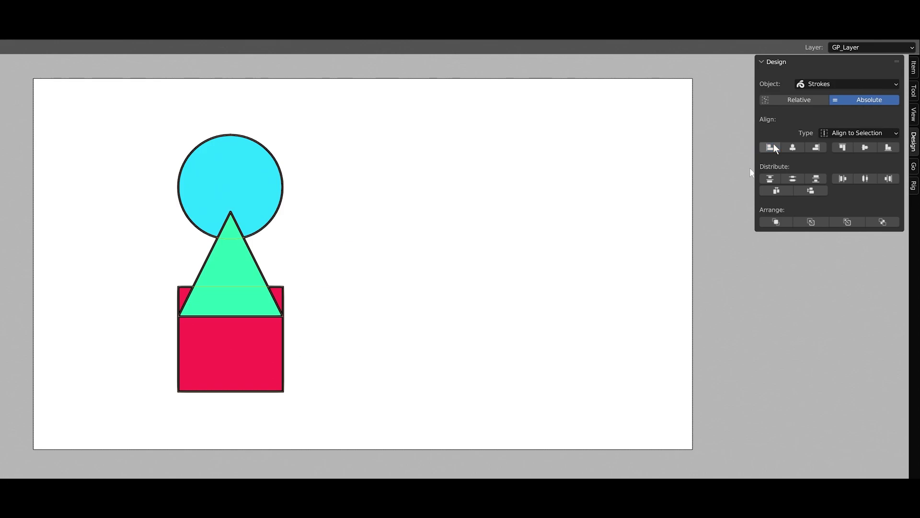
key("ctrl+z")
left_click(792, 148)
key("ctrl+z")
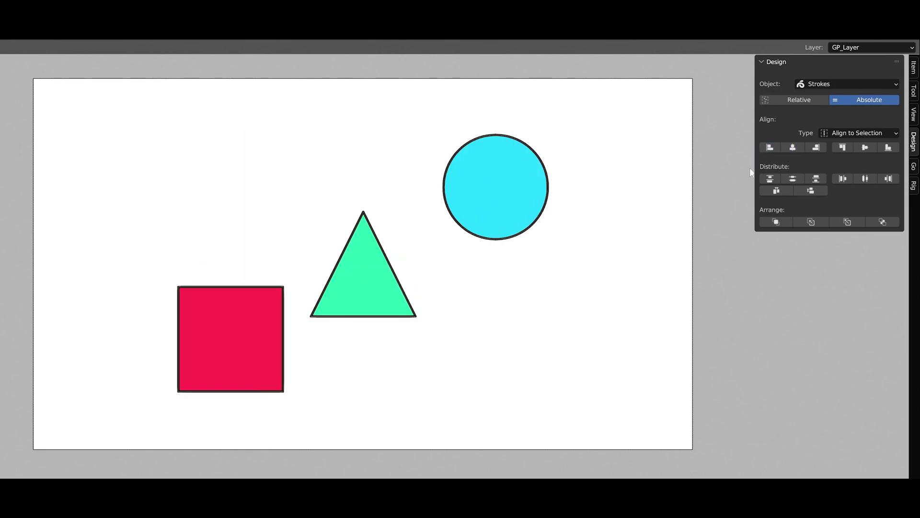
left_click(816, 148)
key("ctrl+z")
left_click(842, 147)
key("ctrl+z")
- Stack the shapes at their horizontal centre and align them along their bottom edge
left_click(793, 148)
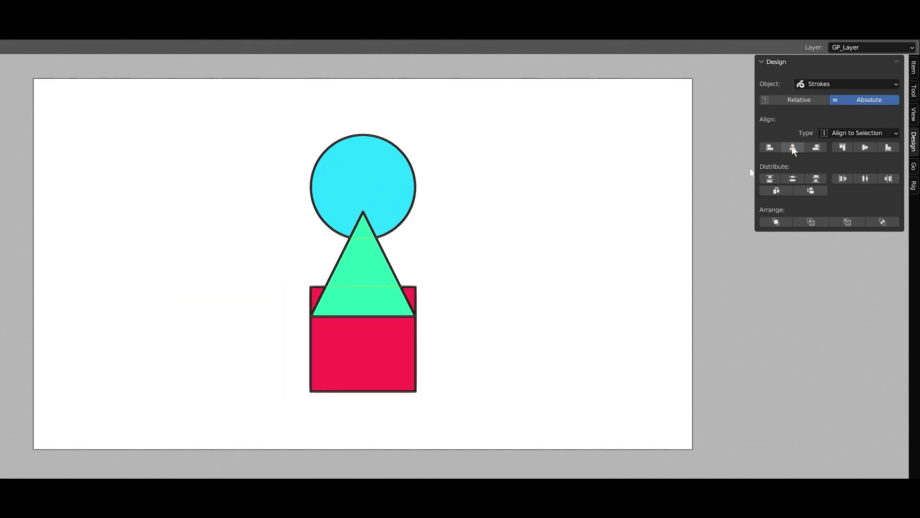
left_click(862, 149)
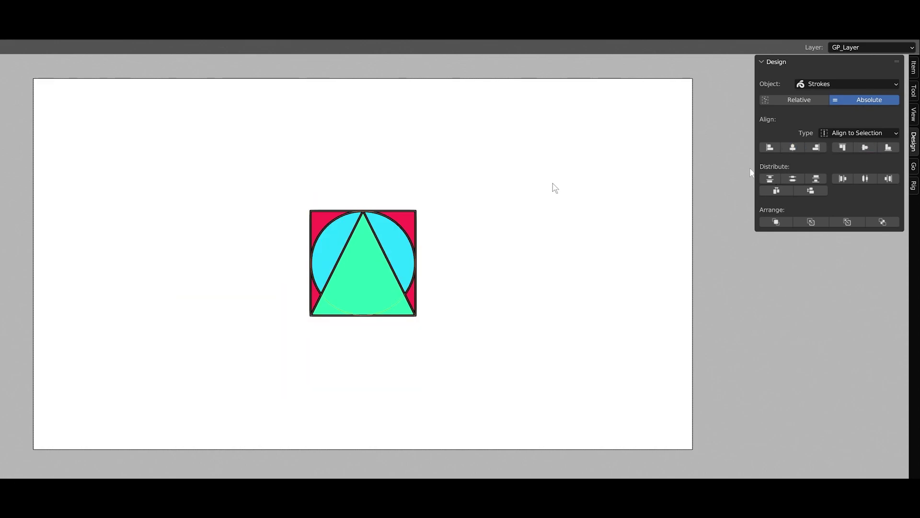
key("ctrl+z")
left_click(888, 147)
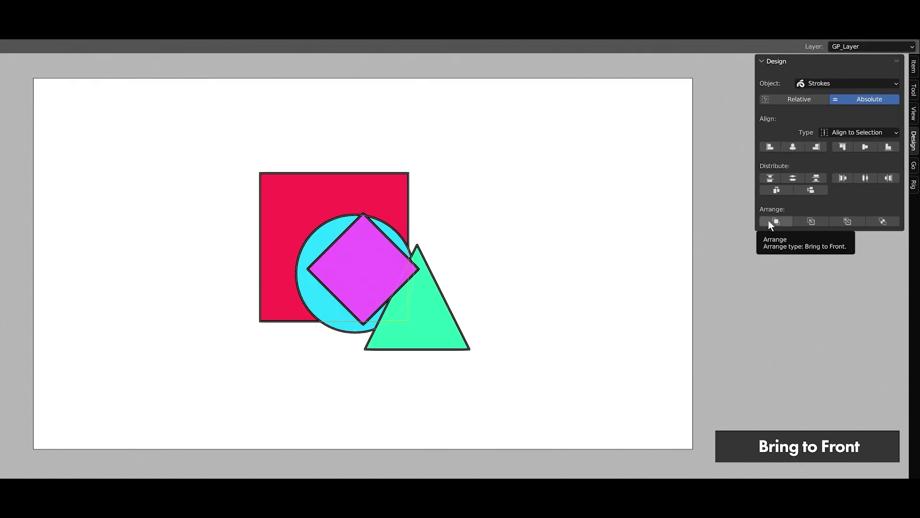
- Restack the red square with Front, Back, Forward, Backward, then bevel corners with higher Radius and Steps
left_click(776, 222)
left_click(883, 222)
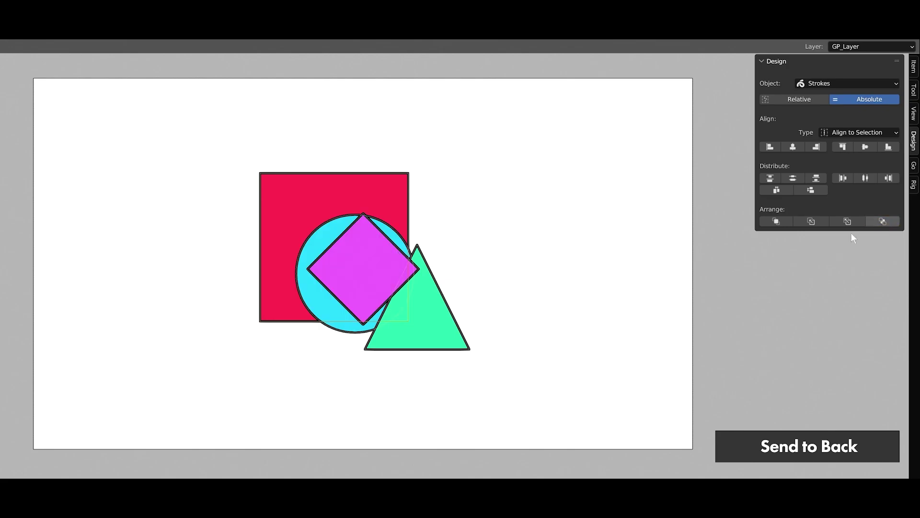
left_click(812, 223)
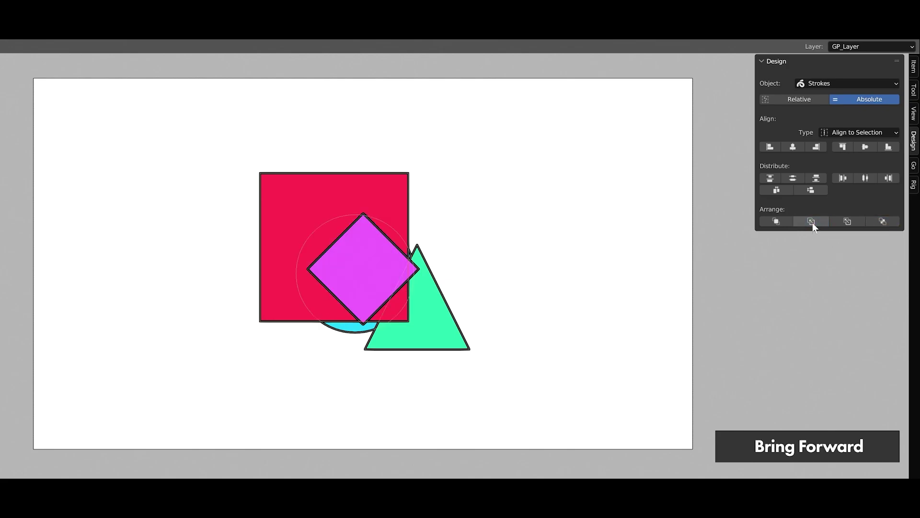
left_click(853, 221)
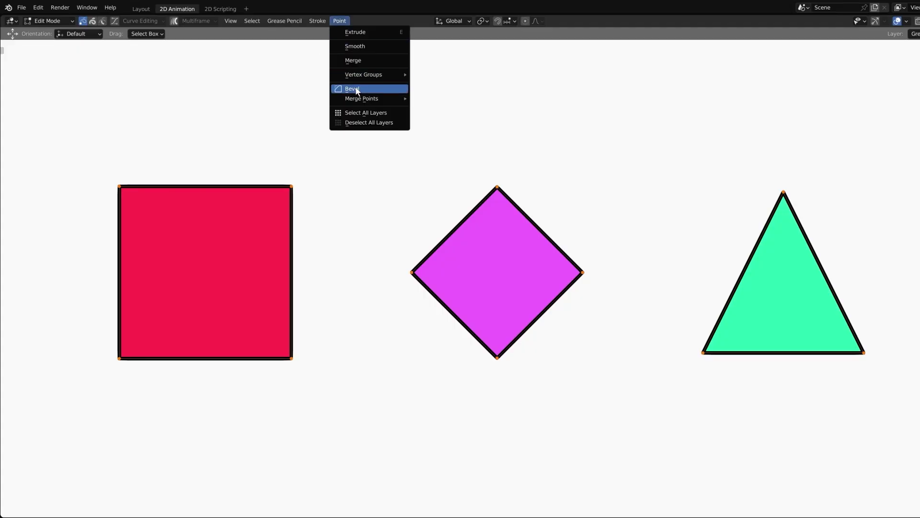
left_click_drag(74, 484, 115, 485)
left_click_drag(74, 505, 115, 506)
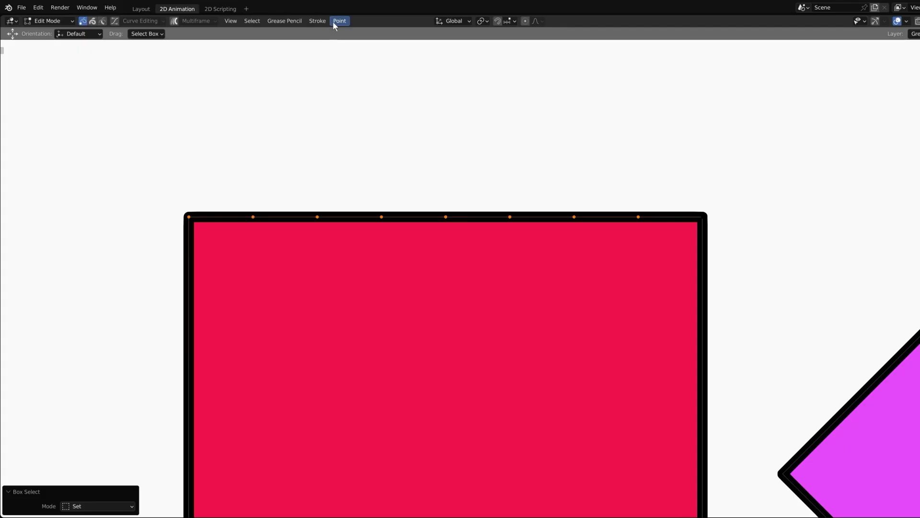
- Test merging the square's top-edge points to First and Center targets, undoing each
left_click(339, 20)
mouse_move(361, 98)
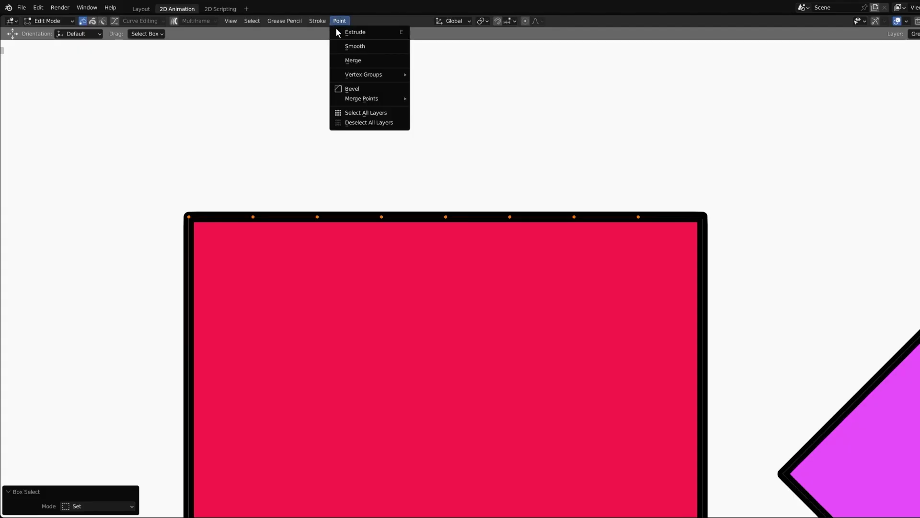
left_click(442, 98)
key("ctrl+z")
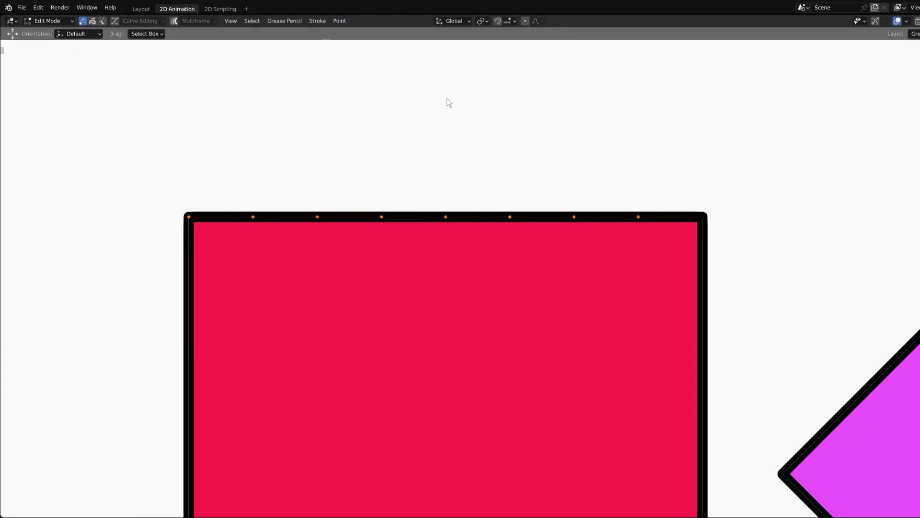
left_click_drag(170, 137, 813, 309)
left_click(339, 20)
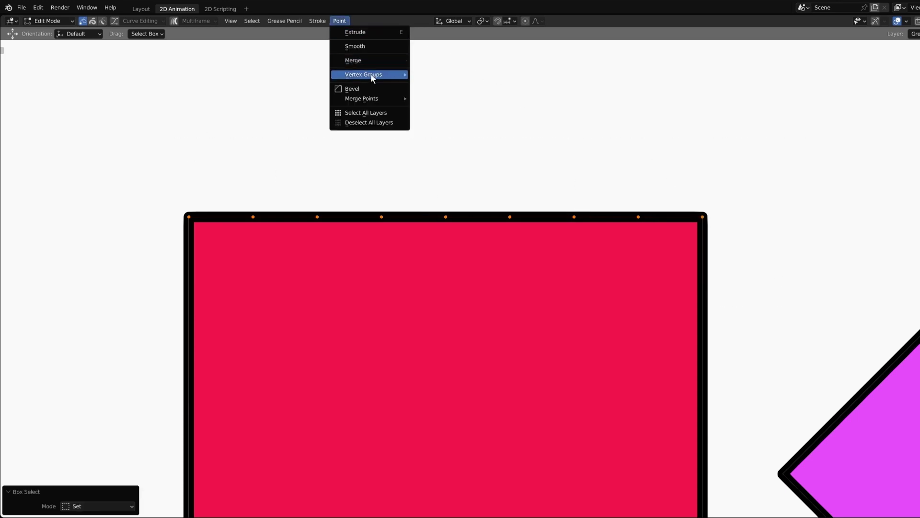
left_click(448, 108)
key("ctrl+z")
- Merge the reselected top-edge points into the last point, then adjust the layer channels
left_click_drag(239, 181, 736, 265)
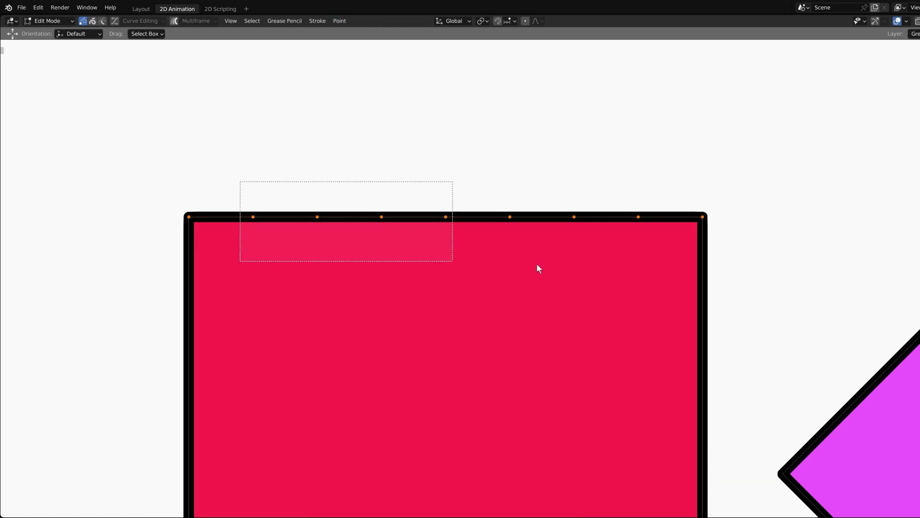
left_click(339, 21)
left_click(460, 119)
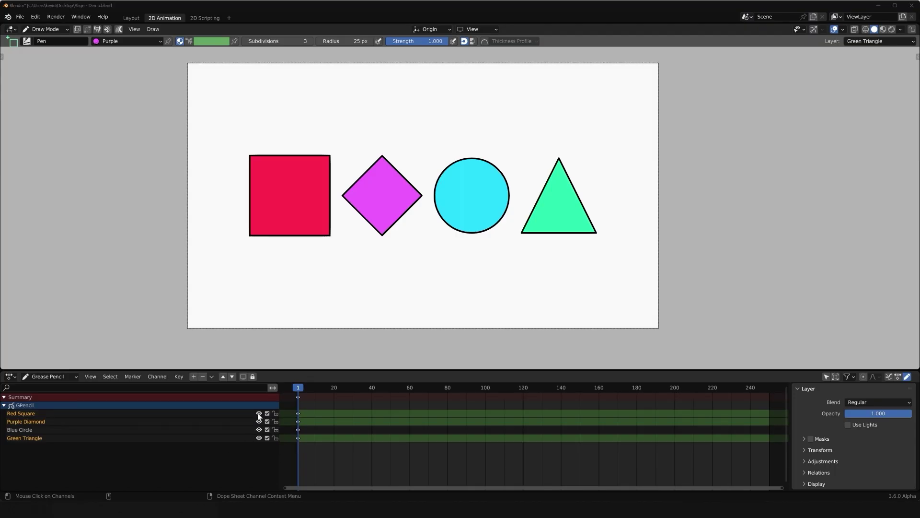
left_click(262, 419)
left_click(263, 438)
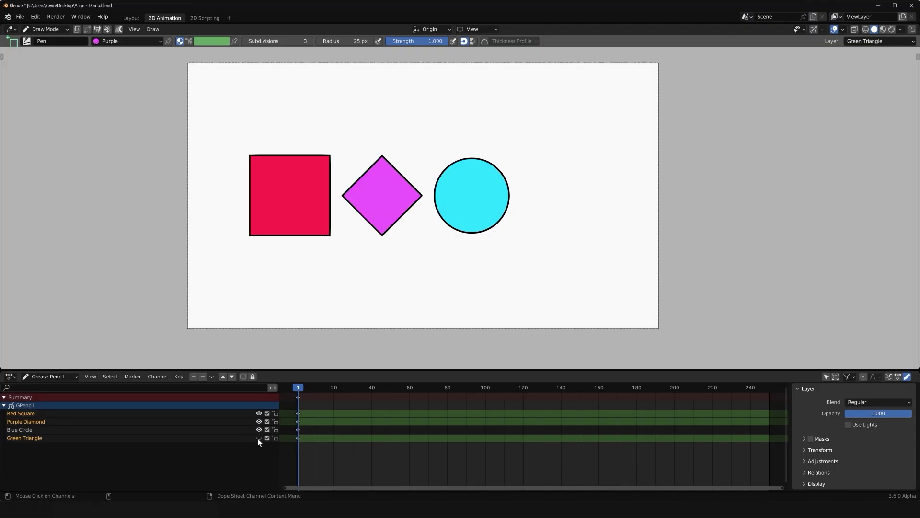